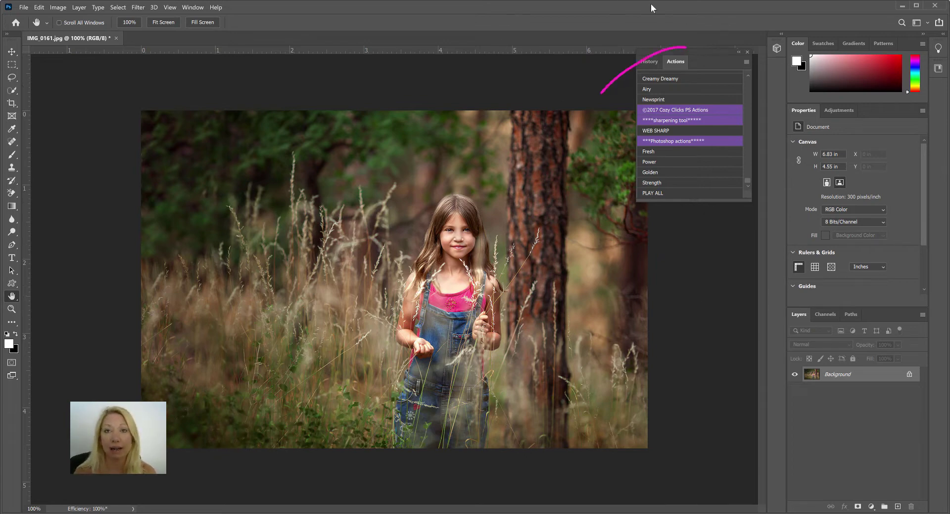
# - Restore the Actions panel and load the Cozy Clicks Photoshop Action Freebie ATN file from File Explorer
pyautogui.click(747, 52)
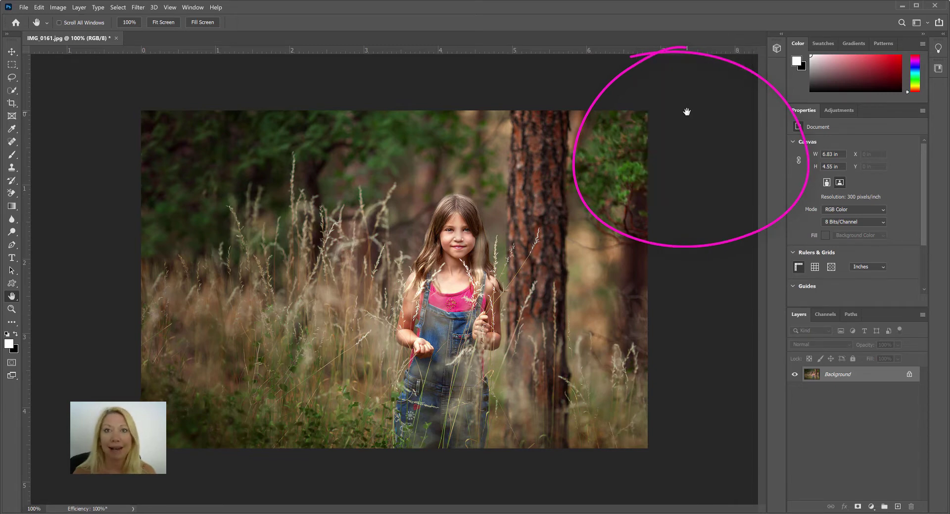
pyautogui.click(198, 8)
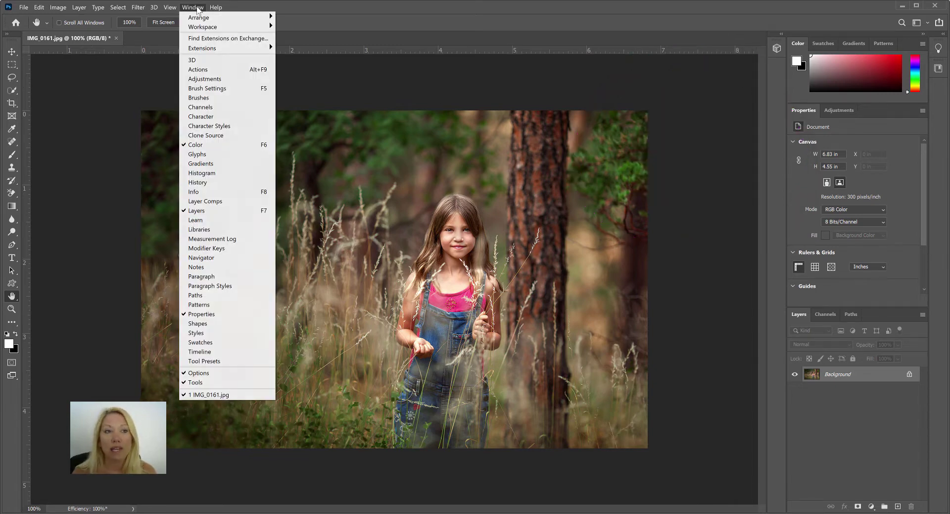
pyautogui.click(206, 70)
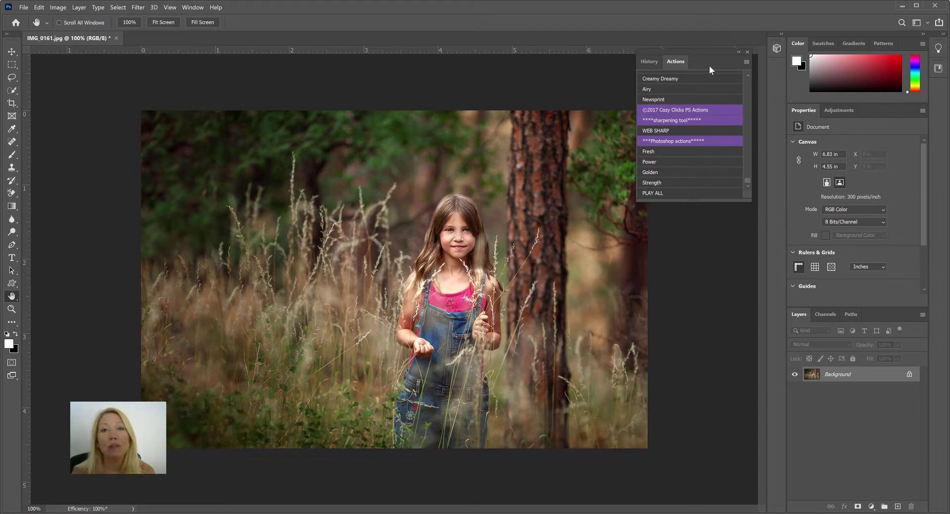
pyautogui.click(746, 62)
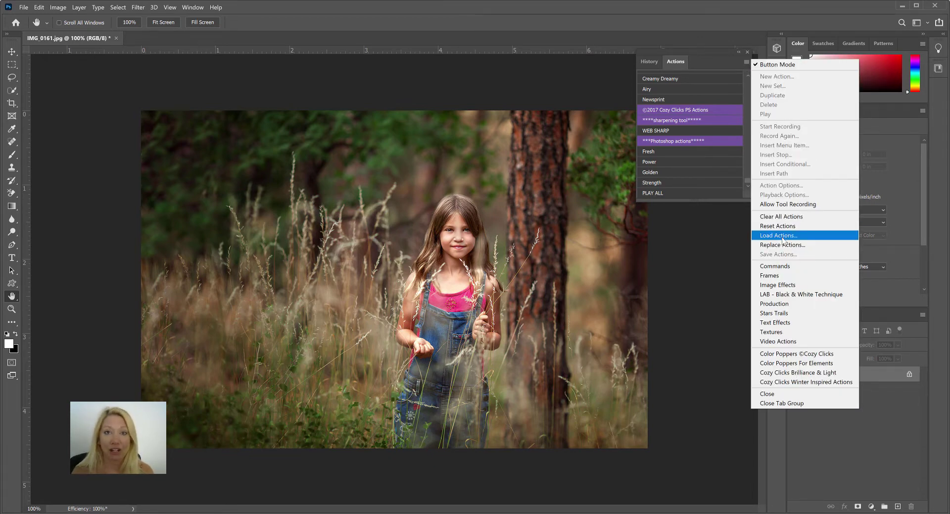
pyautogui.click(626, 92)
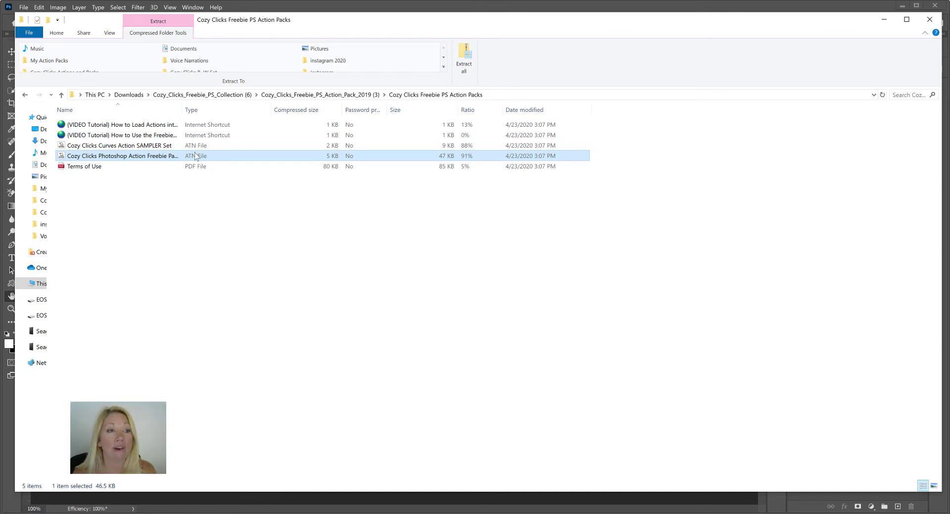
pyautogui.doubleClick(154, 156)
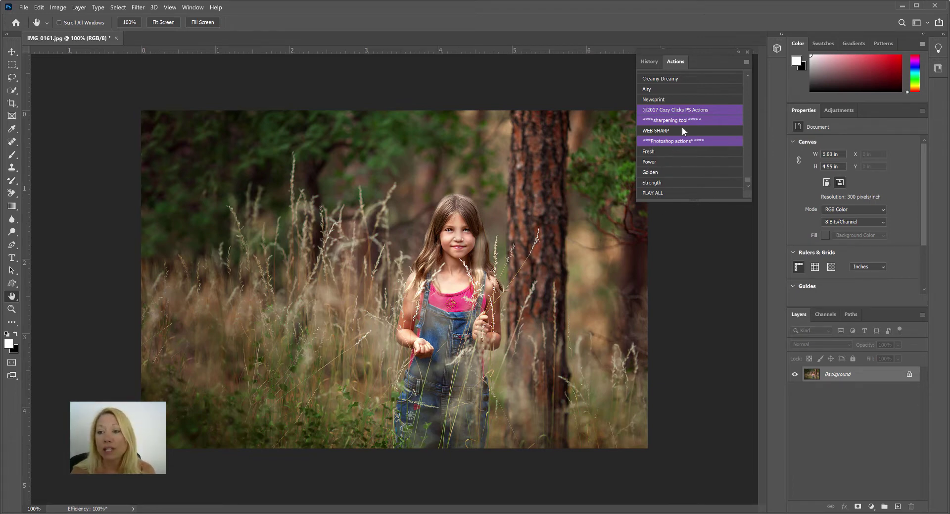
# - Play all Cozy Clicks freebie actions and continue past the action's message
pyautogui.click(654, 193)
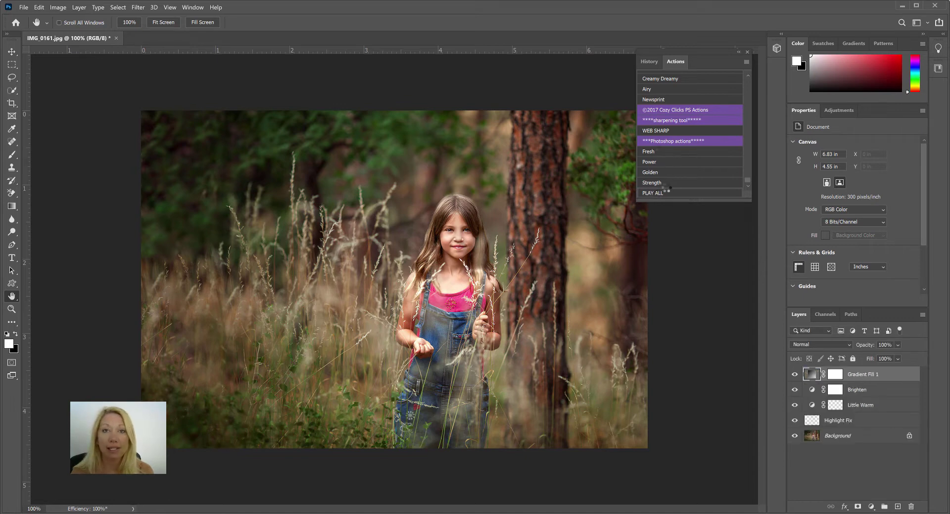
pyautogui.click(460, 232)
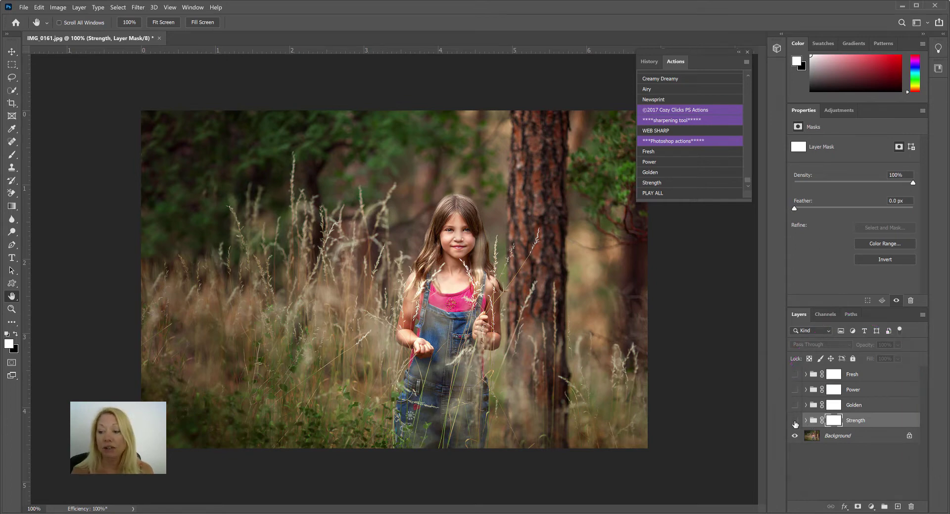
# - Preview the Strength, Golden and Power groups, then keep only the Fresh group visible
pyautogui.click(794, 421)
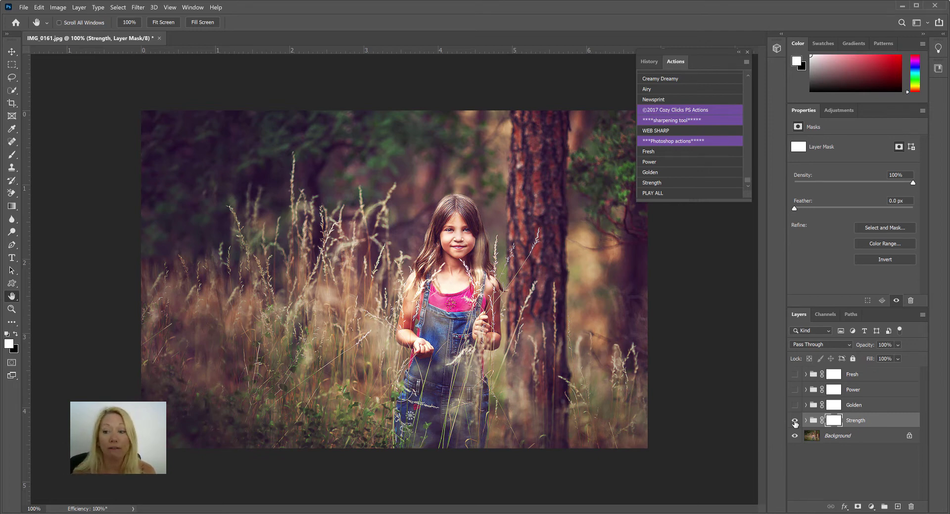
pyautogui.click(795, 421)
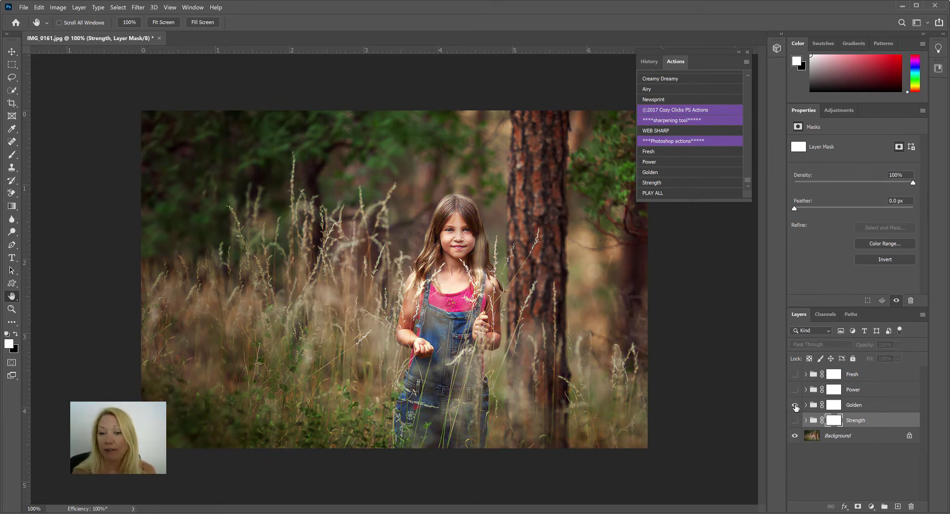
pyautogui.click(795, 405)
pyautogui.click(794, 390)
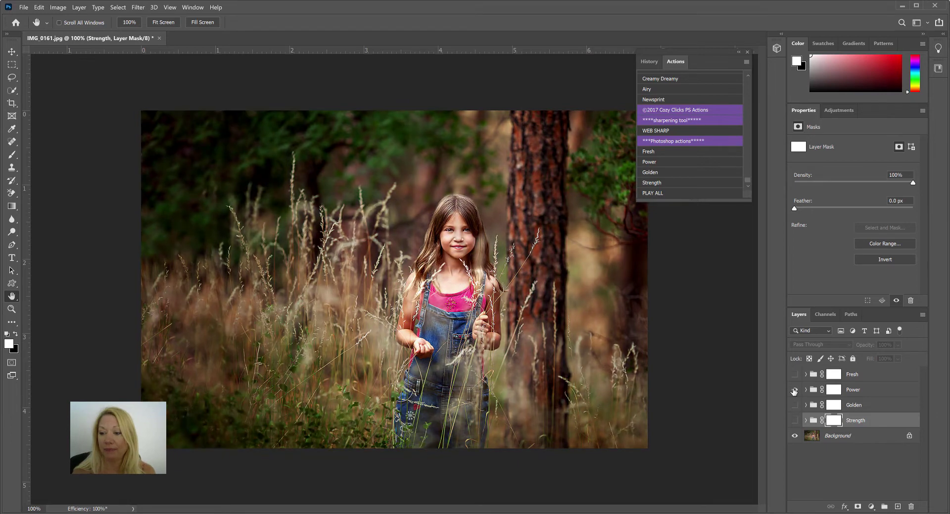
pyautogui.click(794, 390)
pyautogui.click(796, 374)
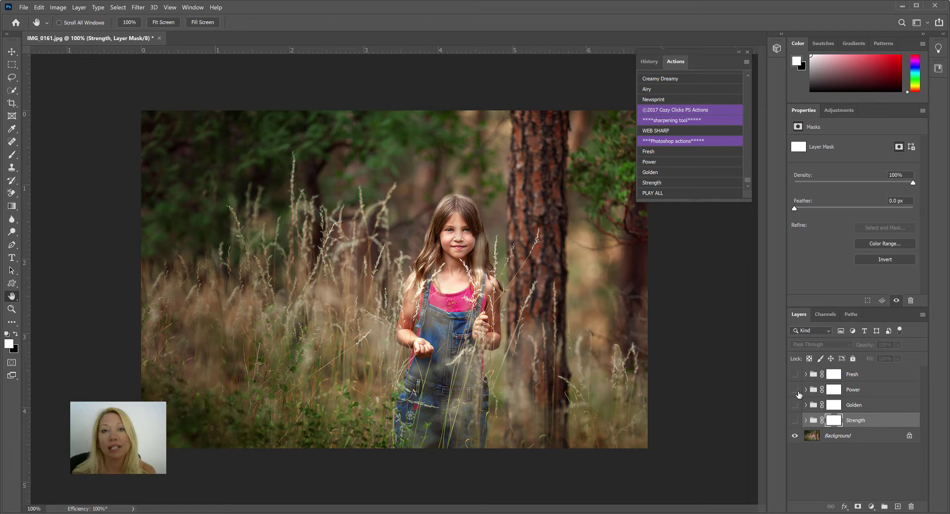
pyautogui.click(795, 375)
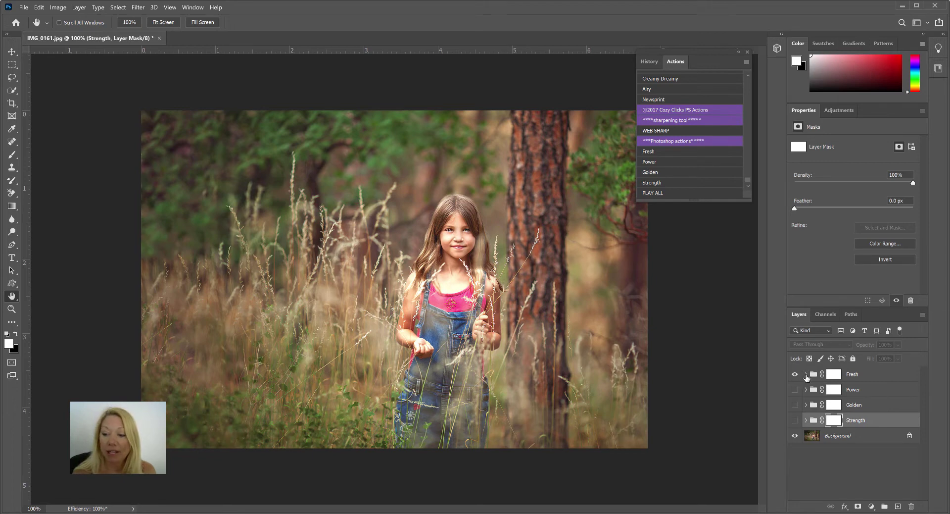
# - Expand the Fresh group and lower the Freshness layer's opacity to 15%
pyautogui.click(805, 375)
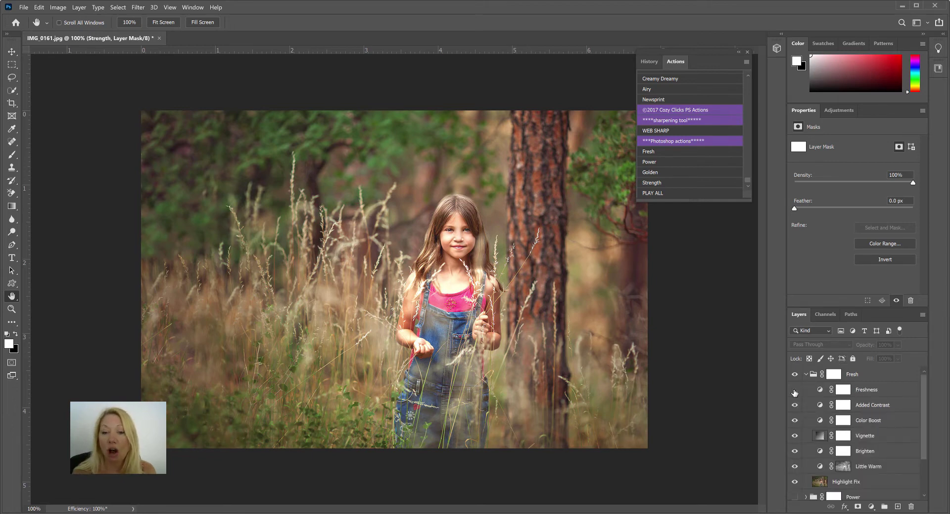
pyautogui.click(794, 392)
pyautogui.click(794, 392)
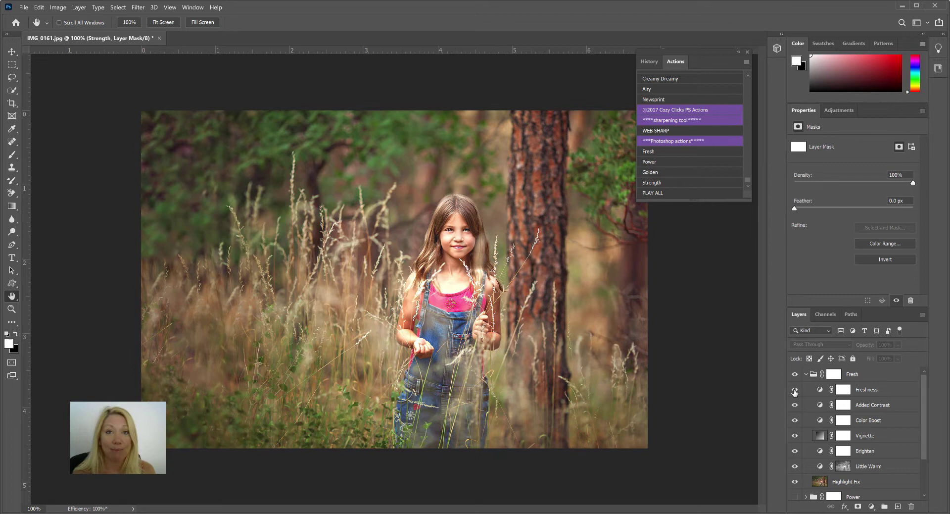
pyautogui.click(879, 389)
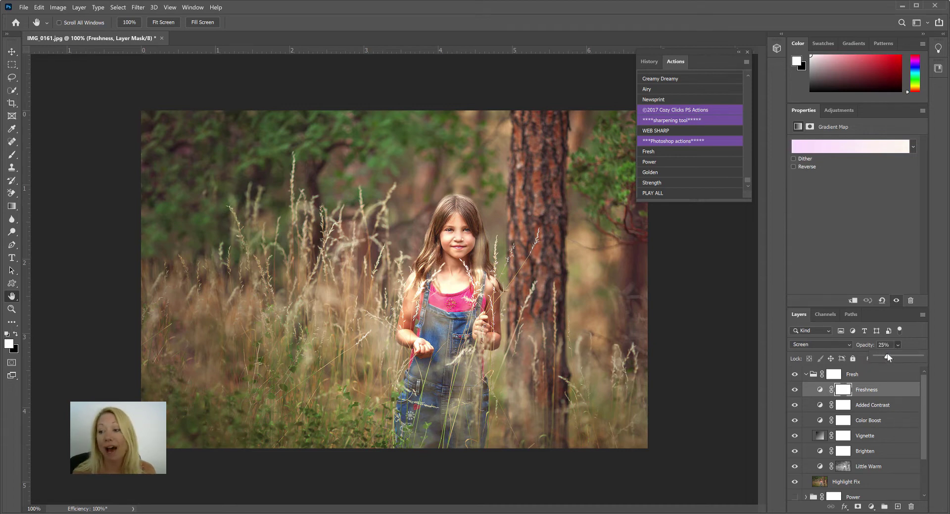
pyautogui.moveTo(890, 355); pyautogui.dragTo(888, 359)
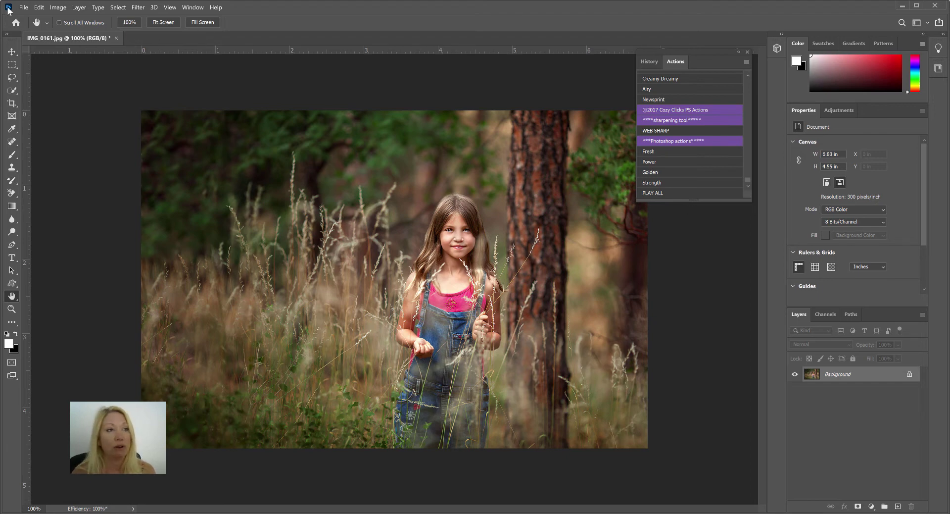
# - Choose File > Place Embedded to browse the Cozy Clicks freebie folder
pyautogui.click(24, 8)
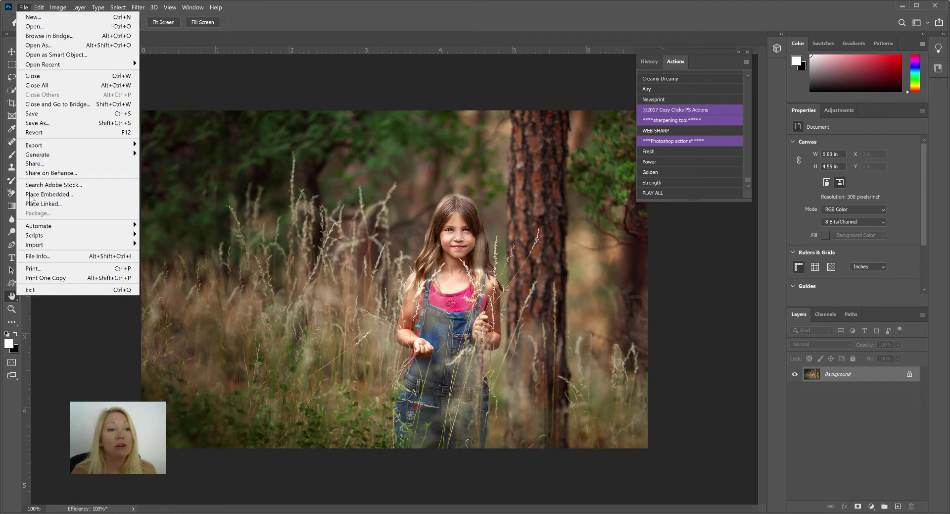
pyautogui.click(31, 197)
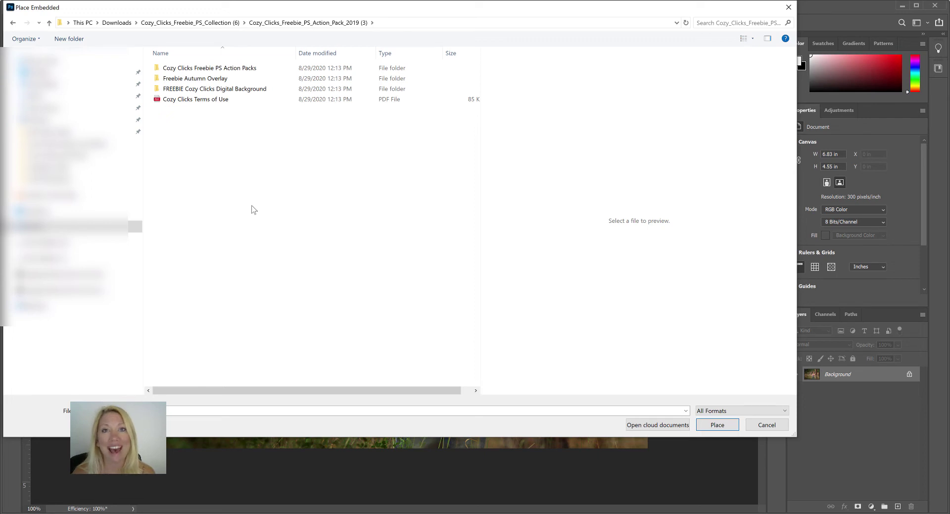
# - Place the Autumn Overlays Cozy Clicks (4) PNG from the Freebie Autumn Overlay folder
pyautogui.click(179, 79)
pyautogui.doubleClick(179, 79)
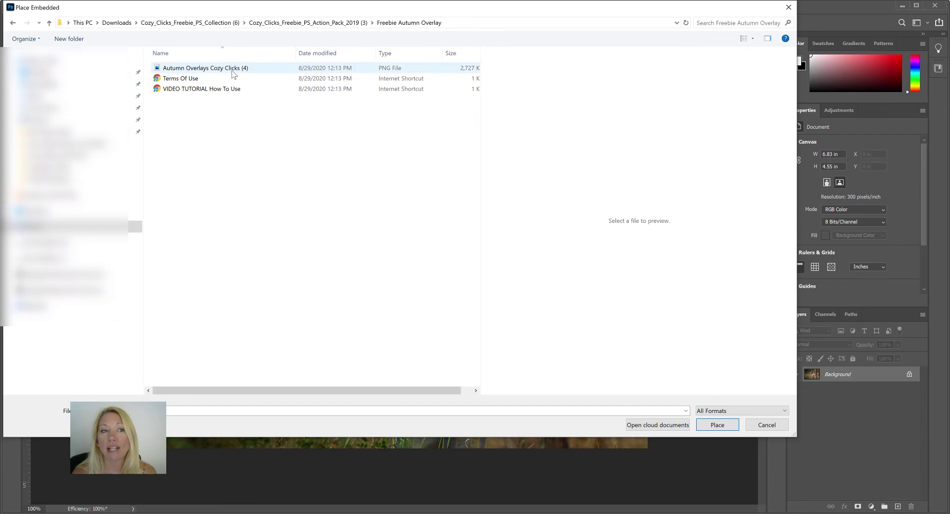
pyautogui.doubleClick(175, 72)
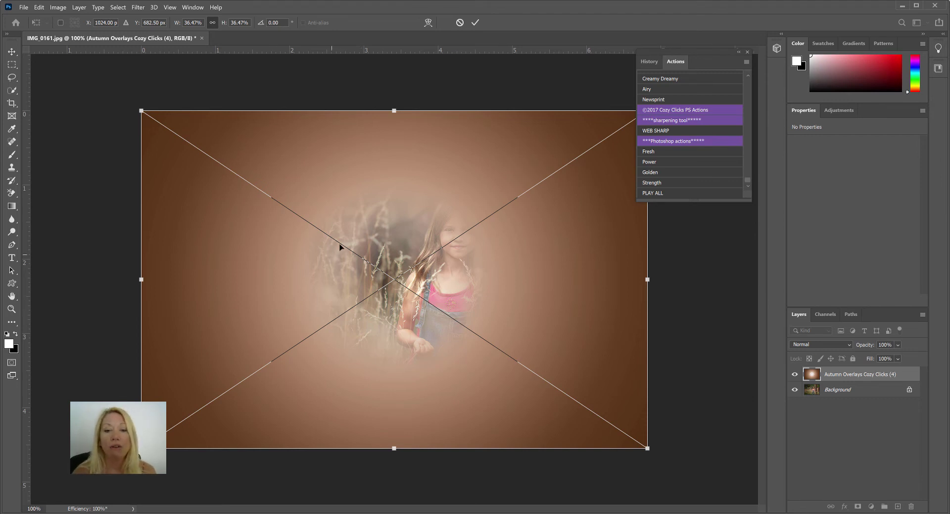
# - Move and scale the autumn overlay to cover the whole photo, then commit the transform
pyautogui.moveTo(436, 290); pyautogui.dragTo(477, 285)
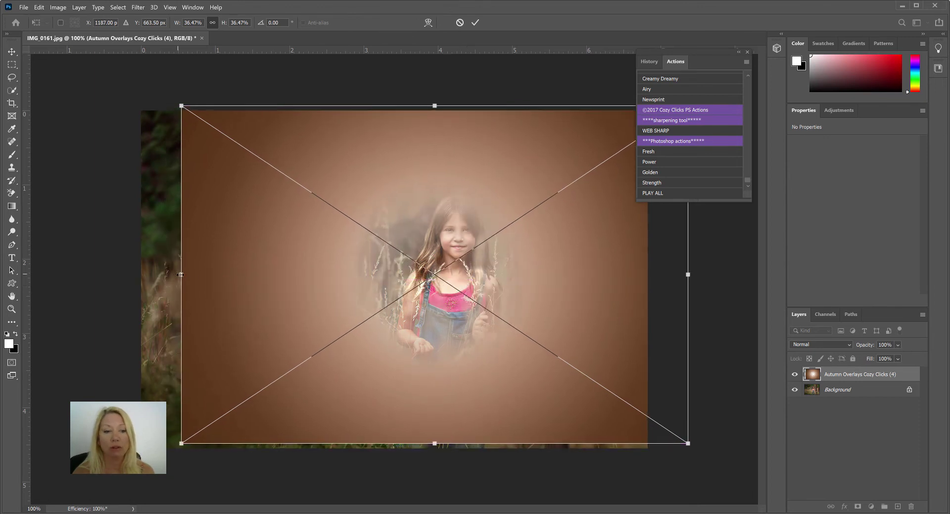
pyautogui.moveTo(182, 275); pyautogui.dragTo(136, 273)
pyautogui.moveTo(353, 344); pyautogui.dragTo(363, 341)
pyautogui.moveTo(146, 272); pyautogui.dragTo(141, 273)
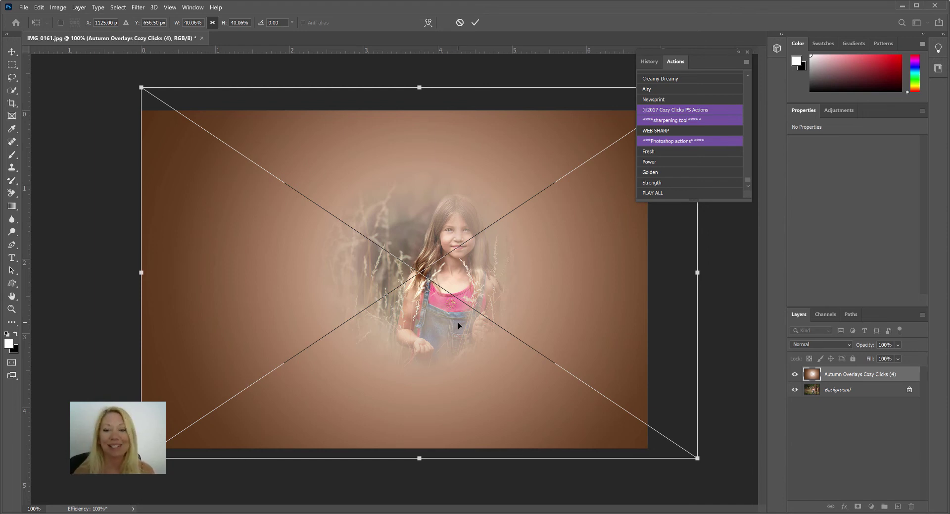
pyautogui.press('Return')
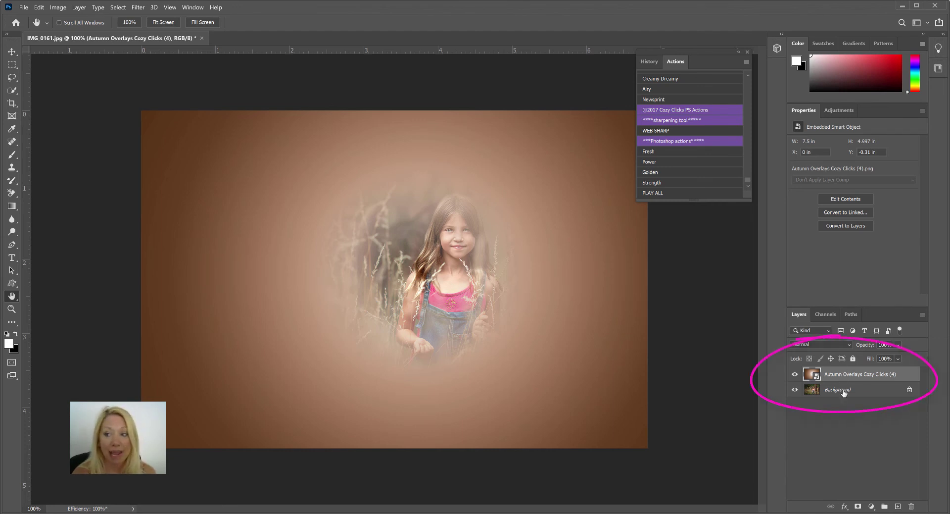
# - Switch the Autumn Overlays Cozy Clicks (4) layer's blend mode to Soft Light
pyautogui.click(814, 344)
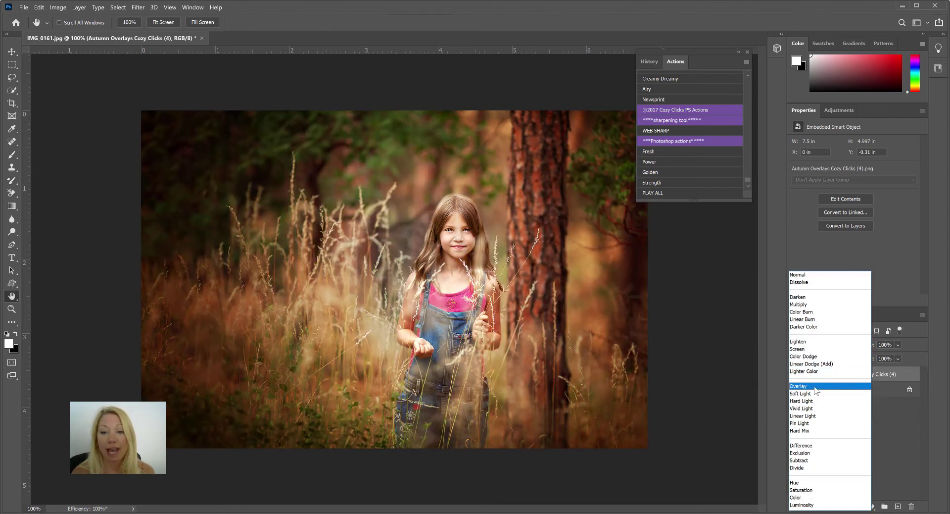
pyautogui.click(811, 393)
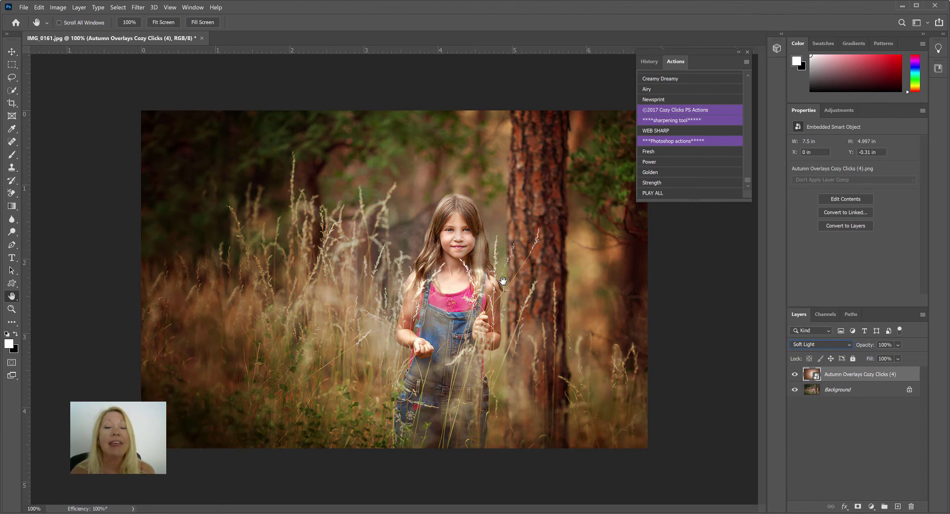